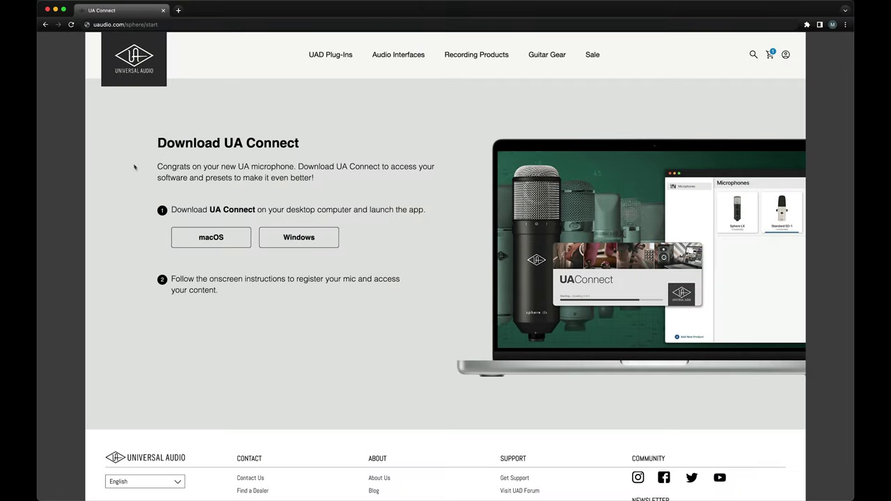
Download the macOS version of UA Connect from the uaudio.com Sphere start page
left_click(185, 238)
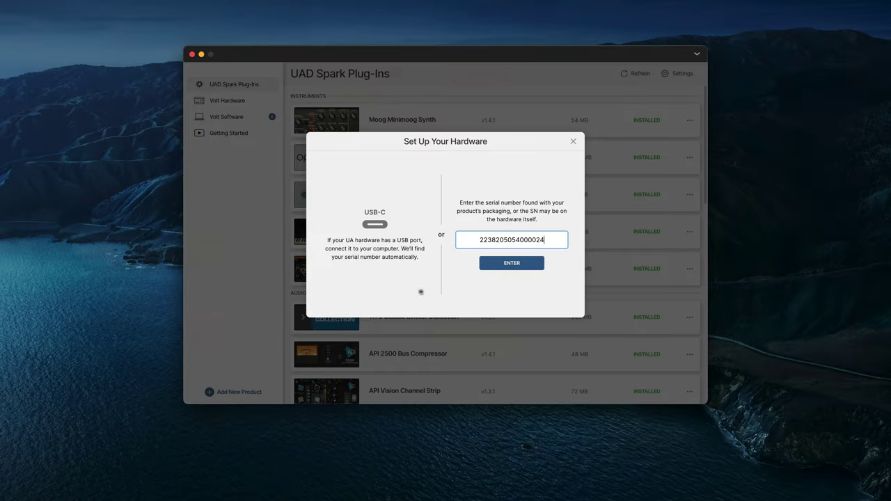
Submit the microphone's serial number and register the Sphere DLX
left_click(489, 265)
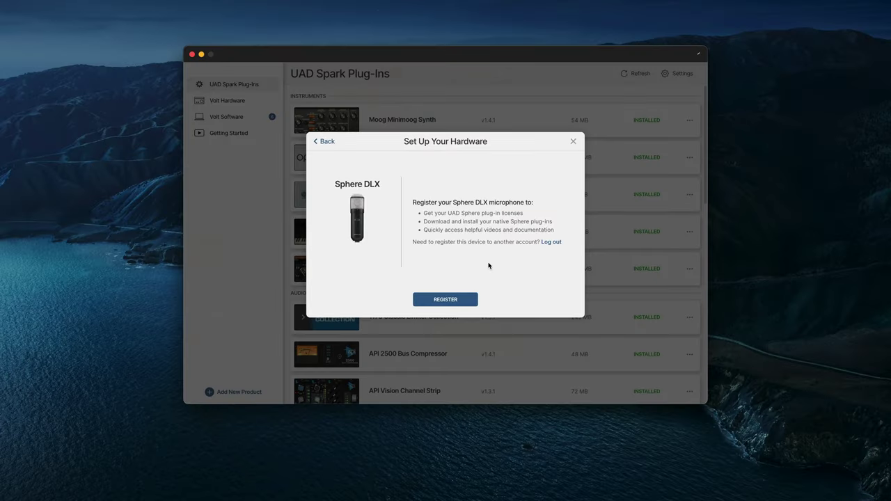
left_click(468, 303)
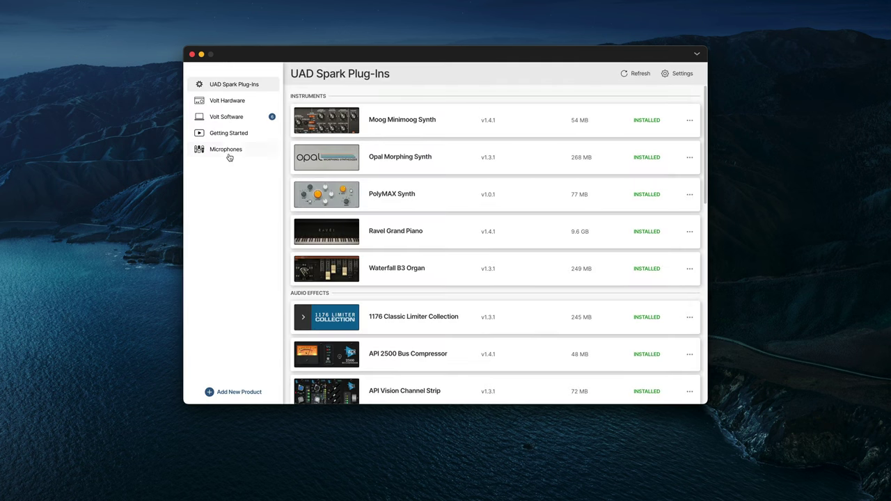
Download Sphere Mic Collection and Sphere Mic Collection 180, then get the UAD version
left_click(228, 151)
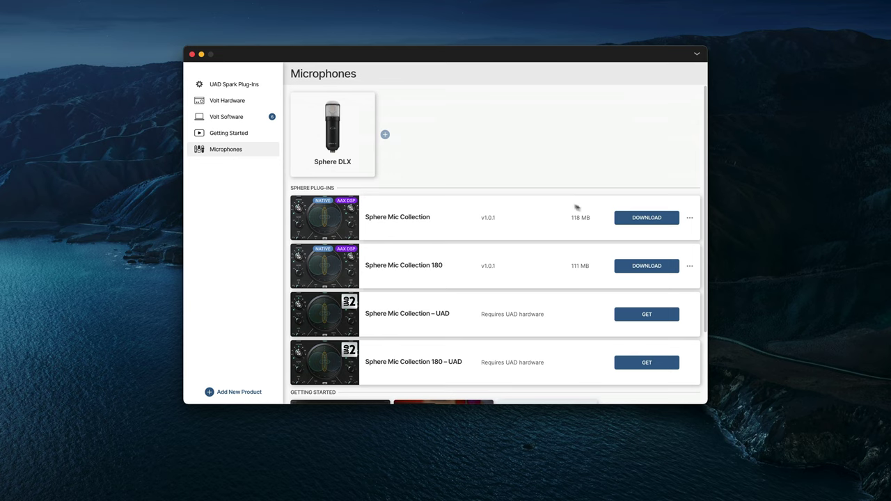
left_click(622, 220)
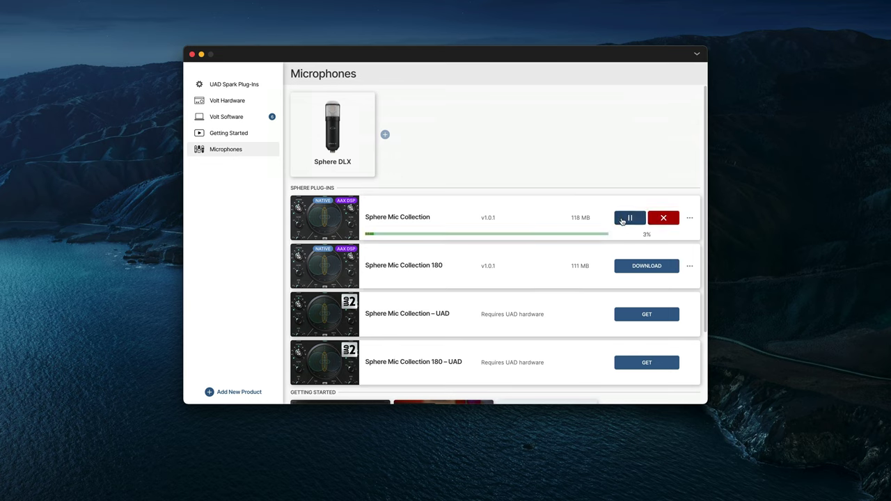
left_click(627, 266)
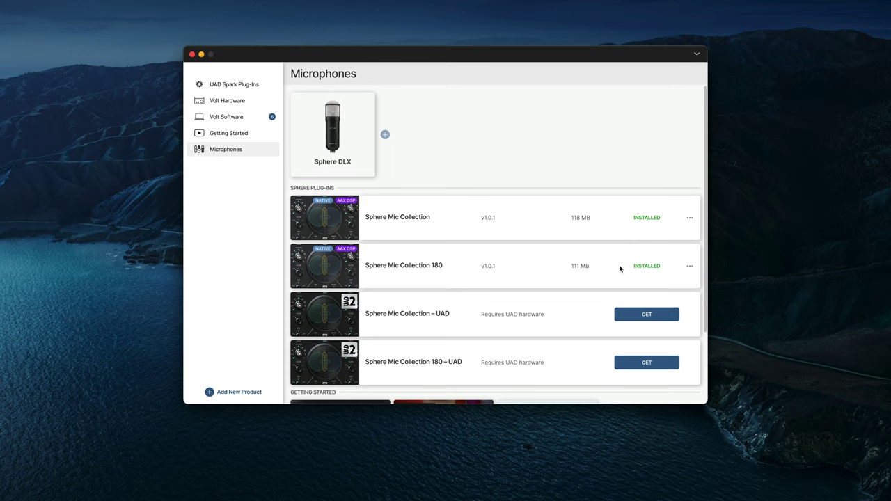
left_click(627, 312)
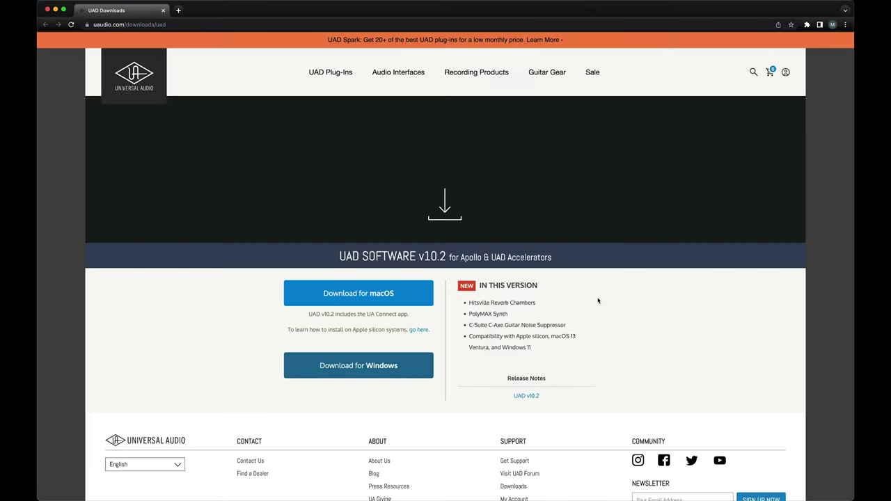
Start the macOS download of UAD Software v10.2, skipping the LUNA offer
left_click(315, 292)
left_click(342, 299)
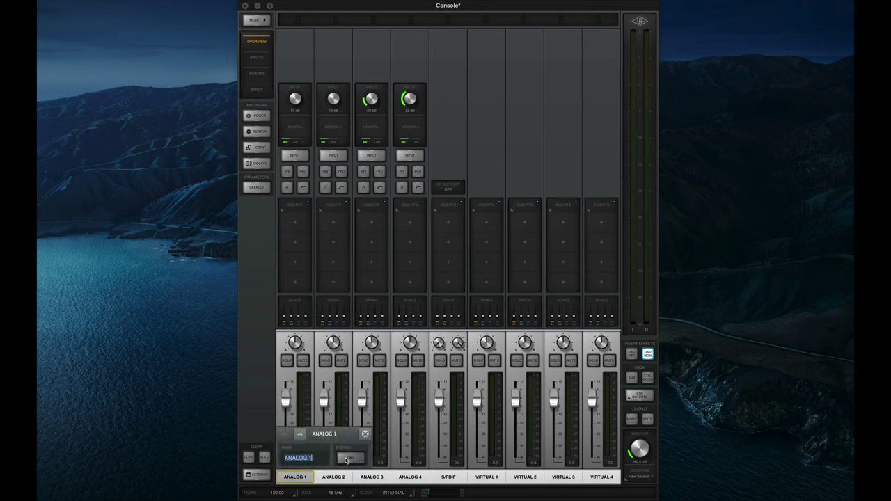
Stereo-link ANALOG 1/2, enable 48V, and filter Insert 1's plug-in list to MICROPHONE
left_click(347, 458)
left_click(287, 173)
left_click(294, 221)
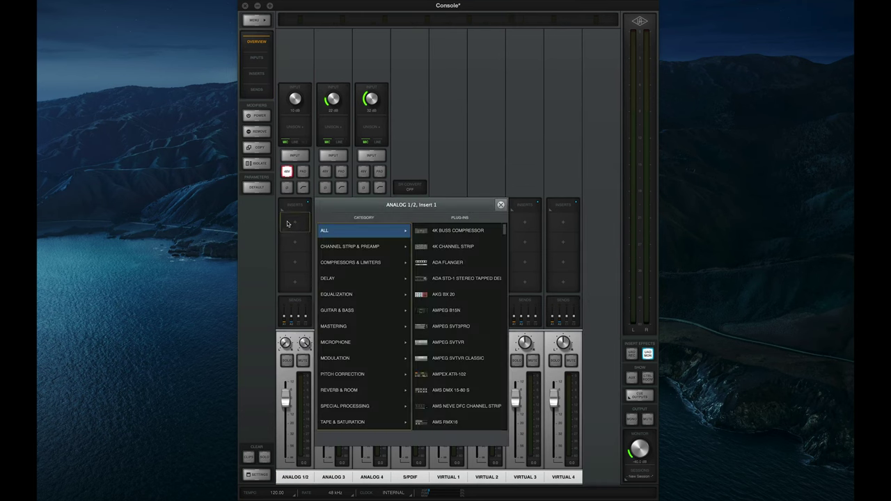
left_click(337, 341)
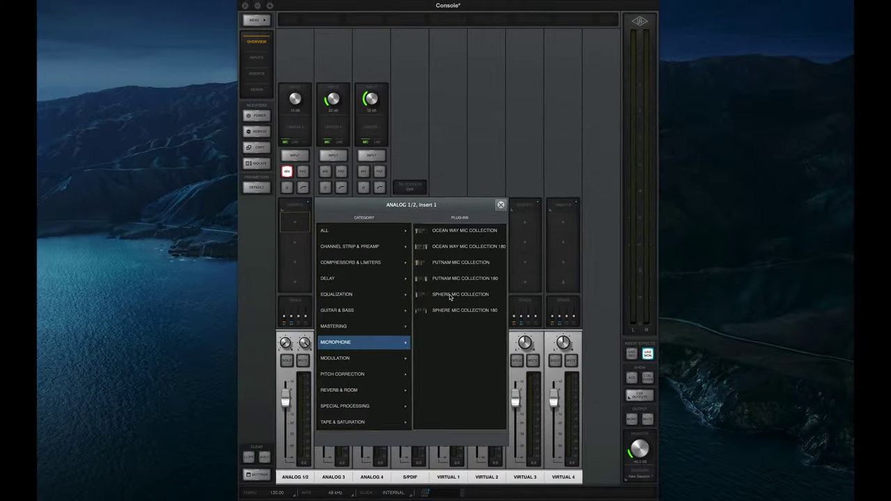
Load Sphere Mic Collection on ANALOG 1/2's Insert 1 with Sphere DLX as source mic
left_click(541, 223)
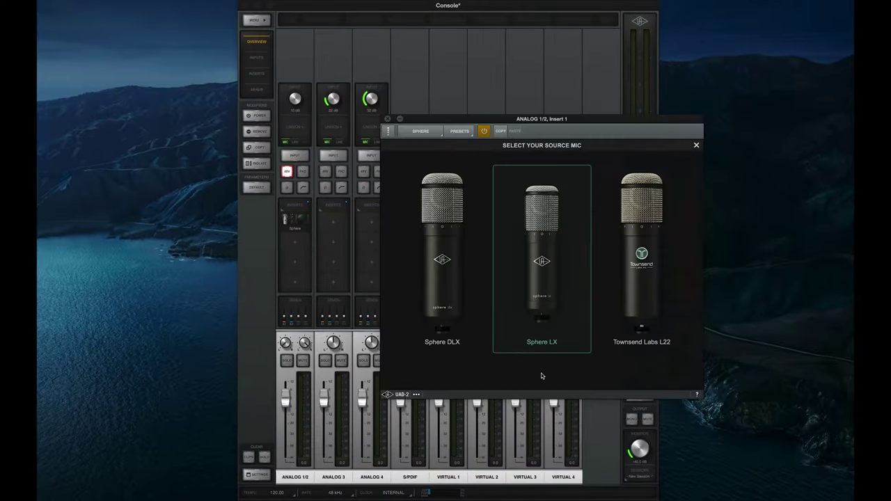
left_click(446, 304)
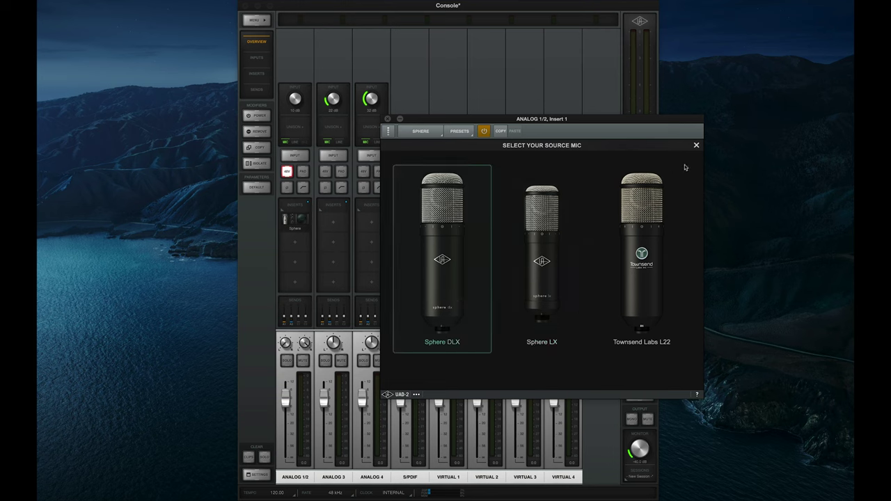
left_click(696, 145)
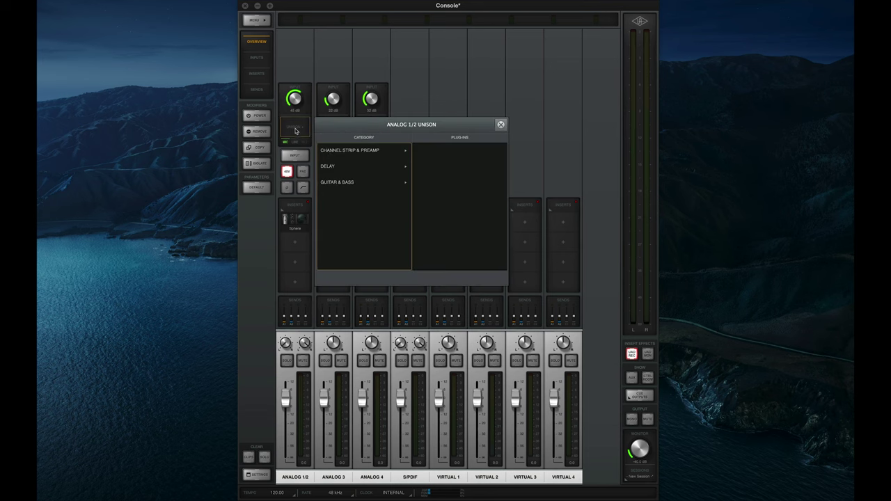
Browse Unison Channel Strip & Preamp options without loading one, leaving inserts on UAD REC
left_click(337, 158)
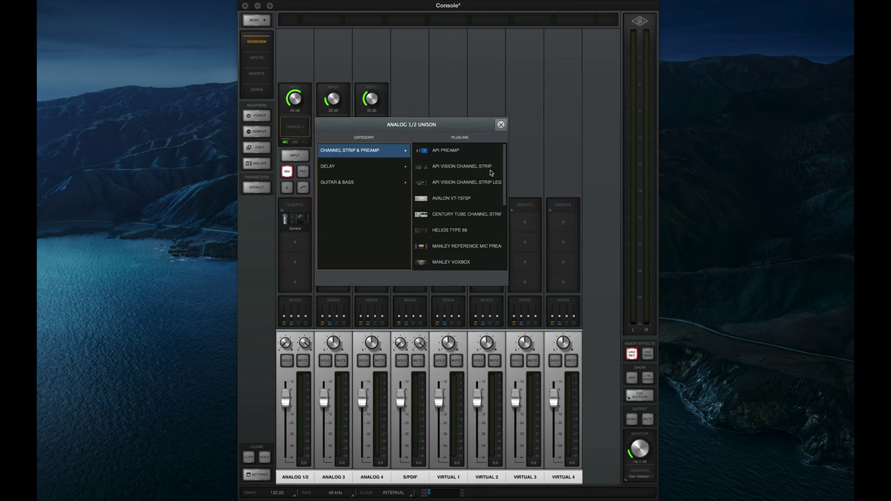
left_click_drag(503, 174, 508, 235)
left_click(599, 336)
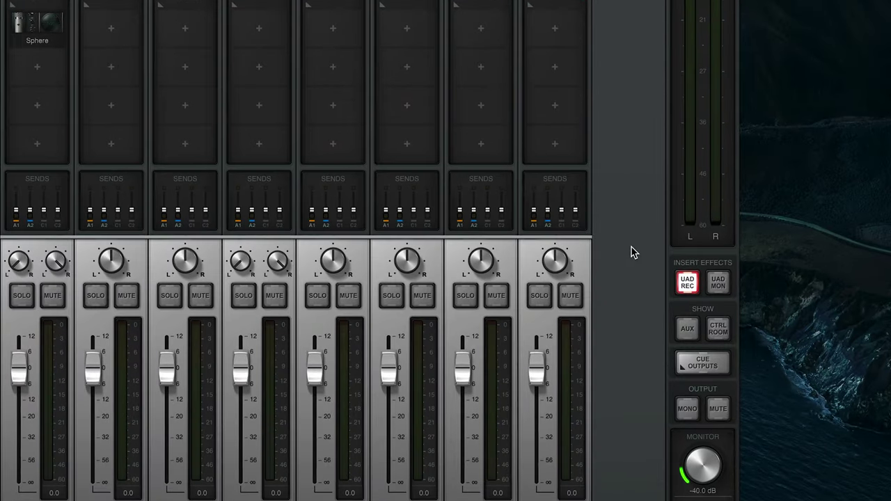
left_click(718, 283)
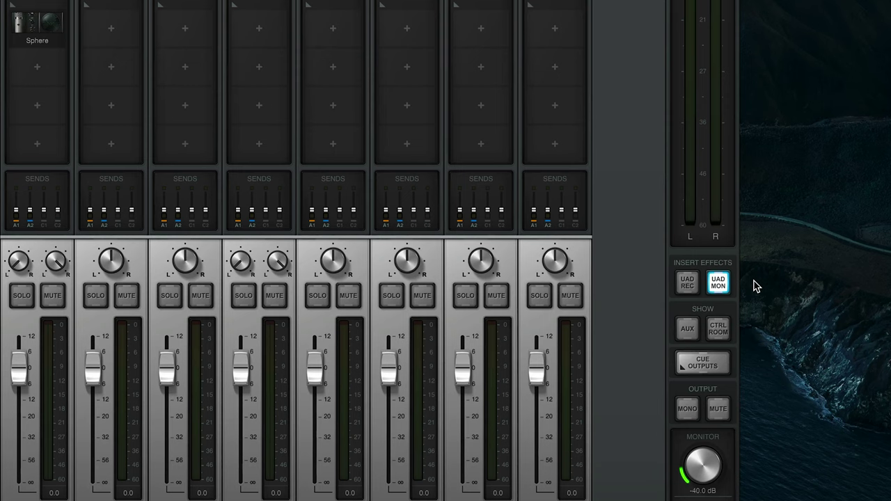
left_click(687, 283)
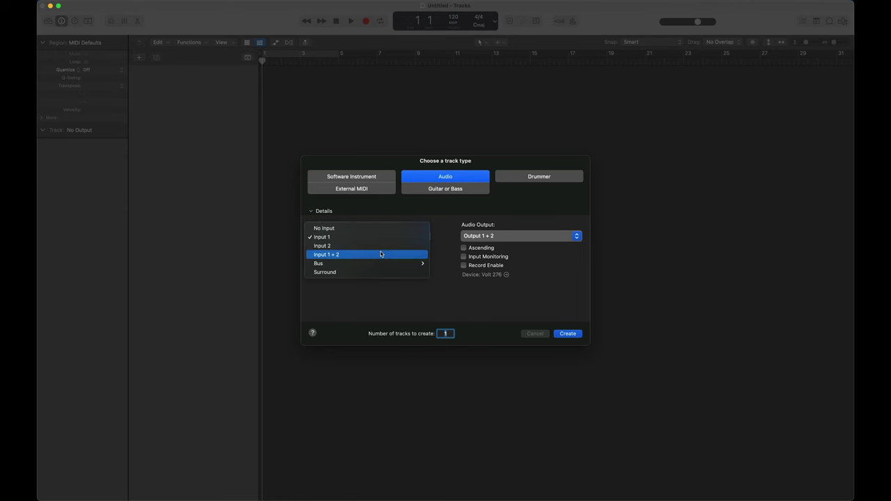
Create Audio 1 on Input 1 + 2 with Sphere Mic Collection set to Sphere DLX, input monitoring on
left_click(382, 254)
key("Return")
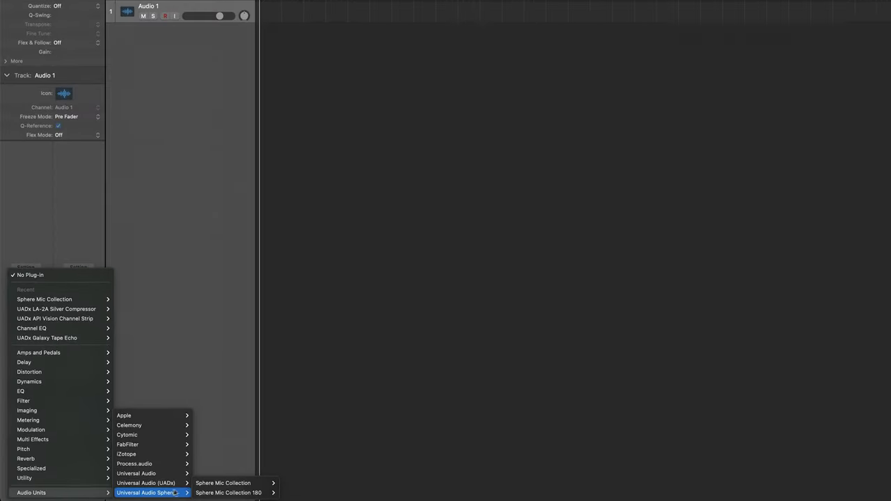
left_click(291, 484)
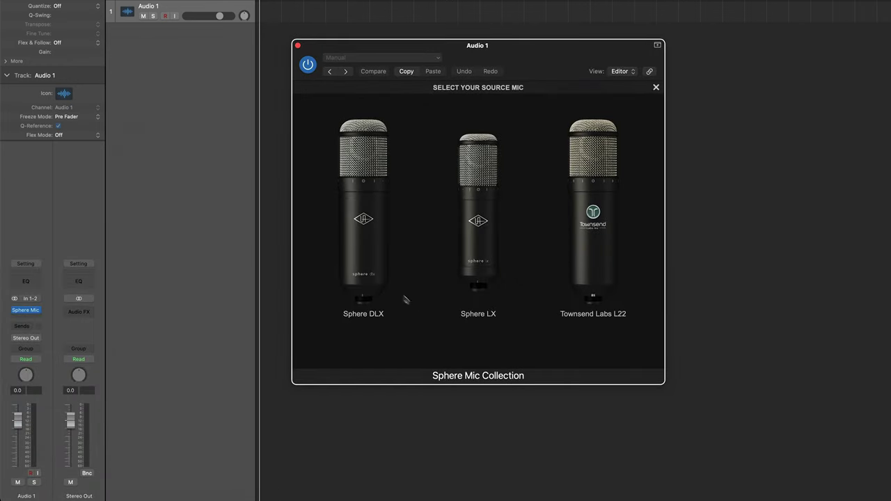
left_click(371, 271)
left_click(656, 88)
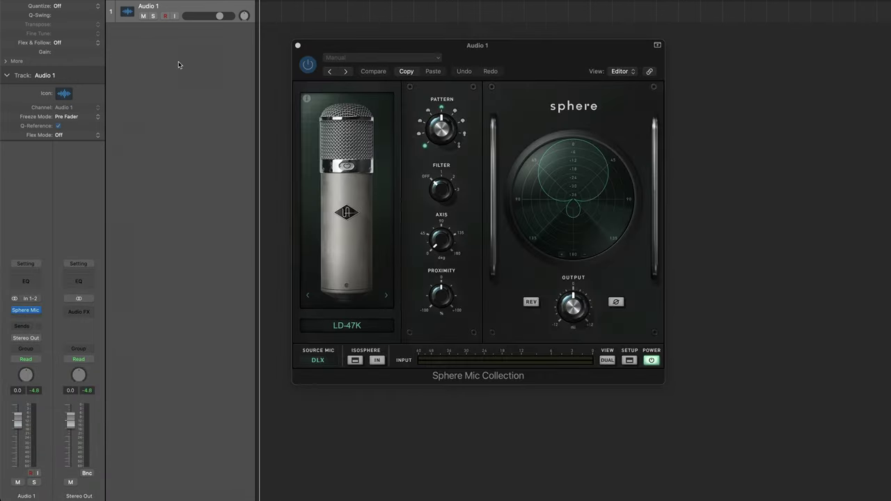
left_click(175, 16)
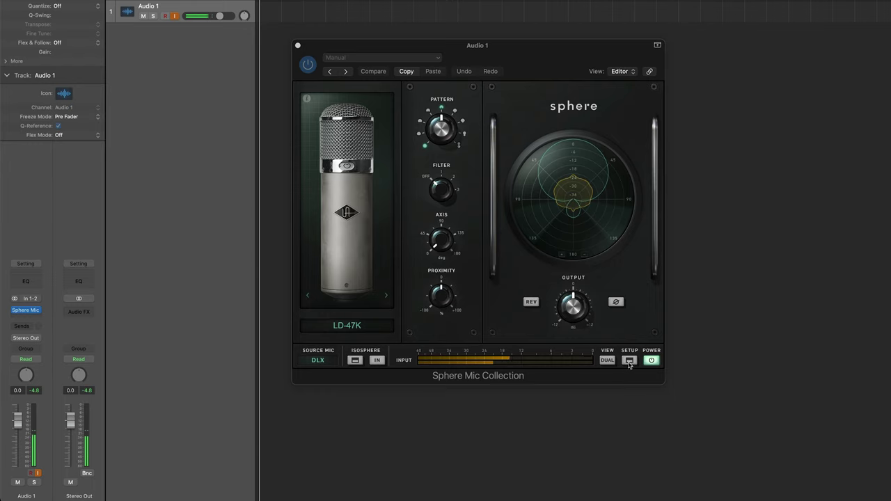
Run AUTO level calibration in the Sphere plug-in's SETUP, giving a 0.67dB rear trim
left_click(628, 361)
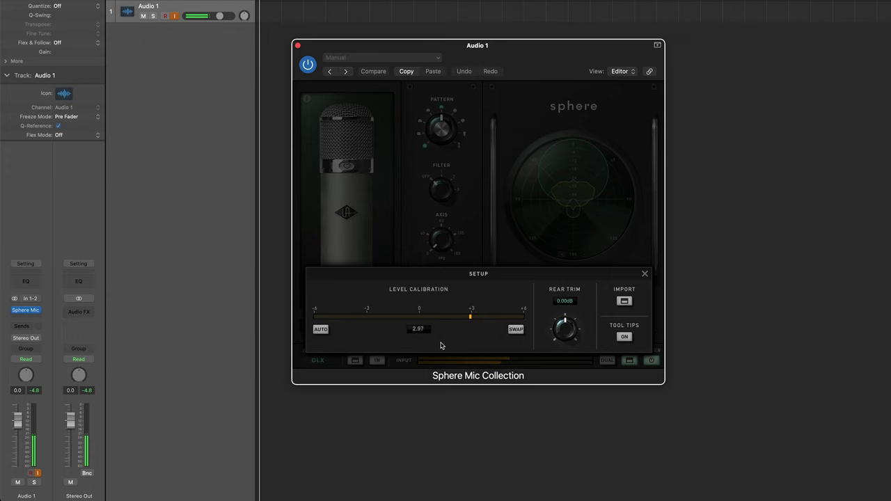
left_click(332, 336)
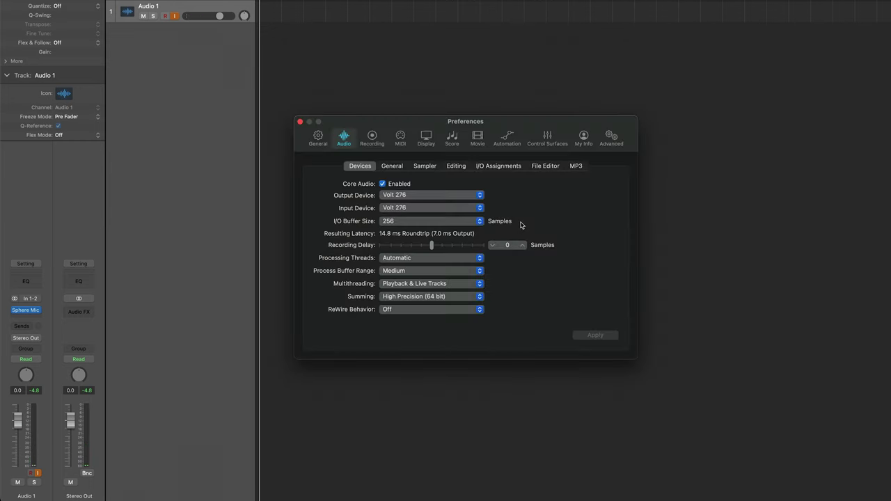
Set Logic Pro's I/O Buffer Size to 128 samples
left_click(469, 222)
left_click(460, 213)
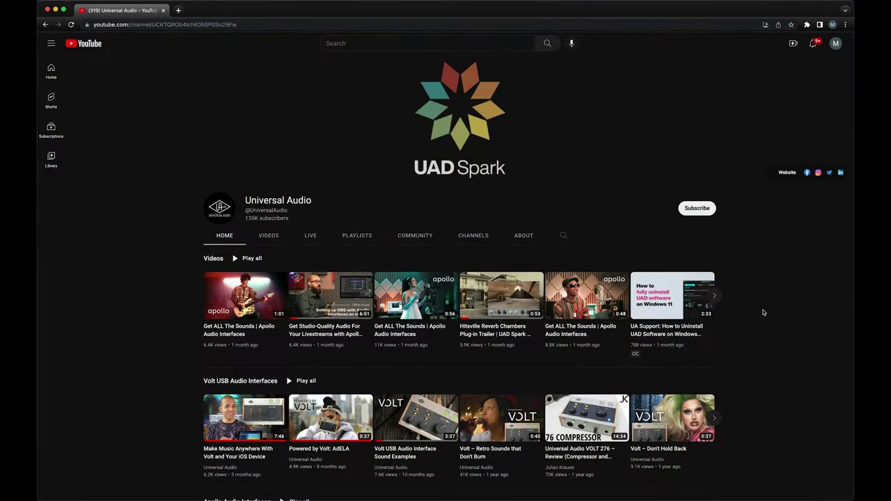
Subscribe to the Universal Audio YouTube channel from its channel page
left_click(703, 215)
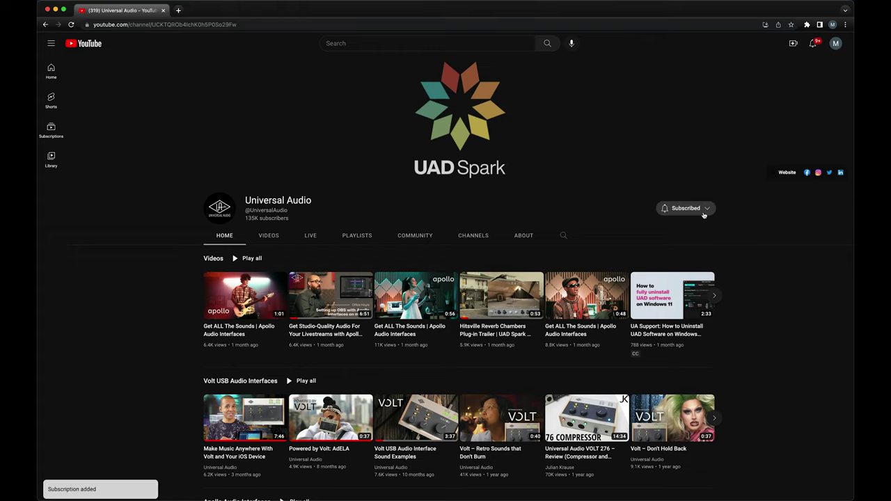